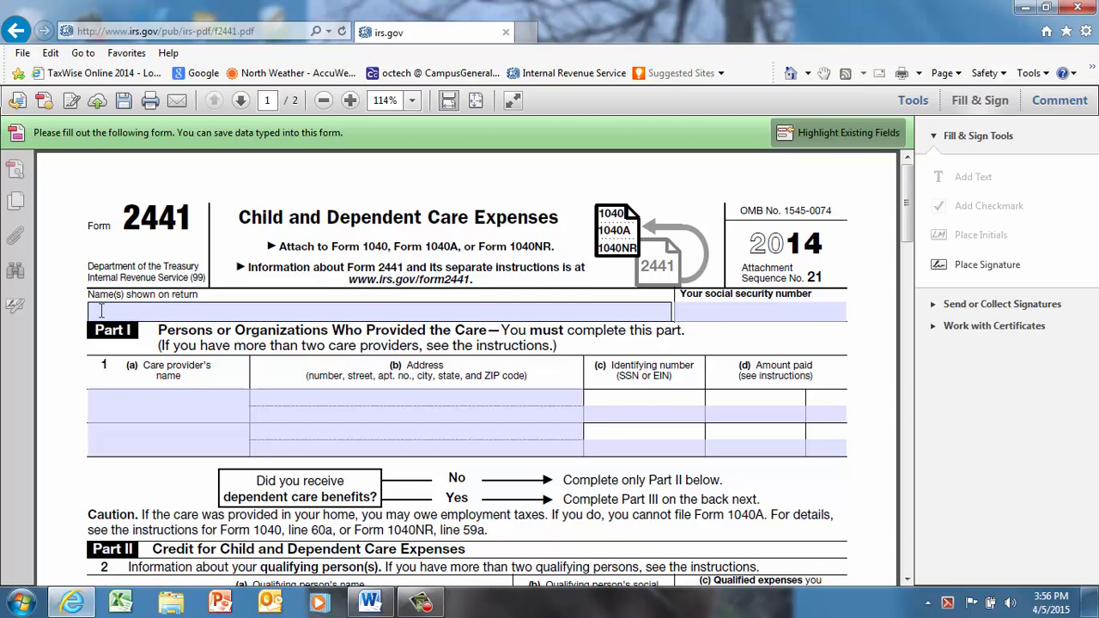
# Step: Enter the taxpayers' names and the social security number at the head of Form 2441
pyautogui.click(101, 311)
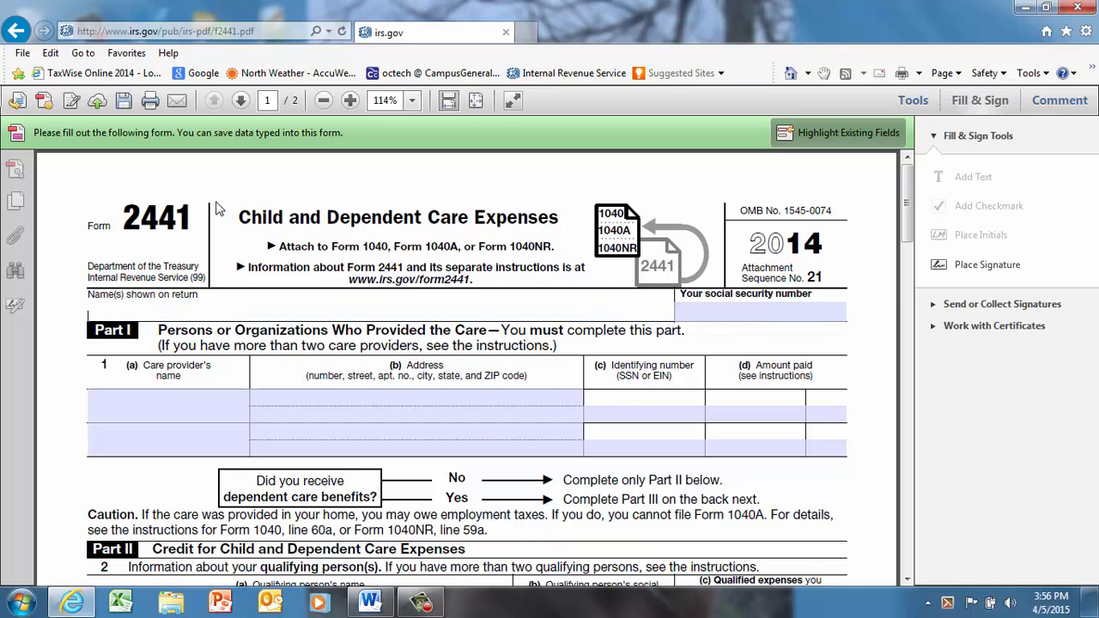
pyautogui.write('John and Jane Doe')
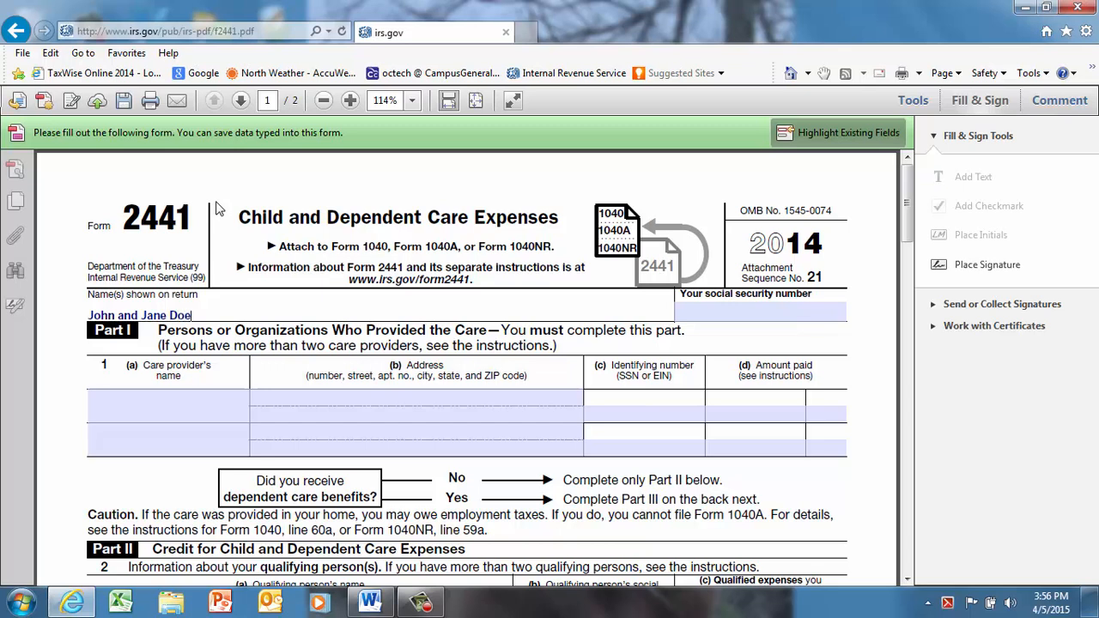
pyautogui.click(689, 309)
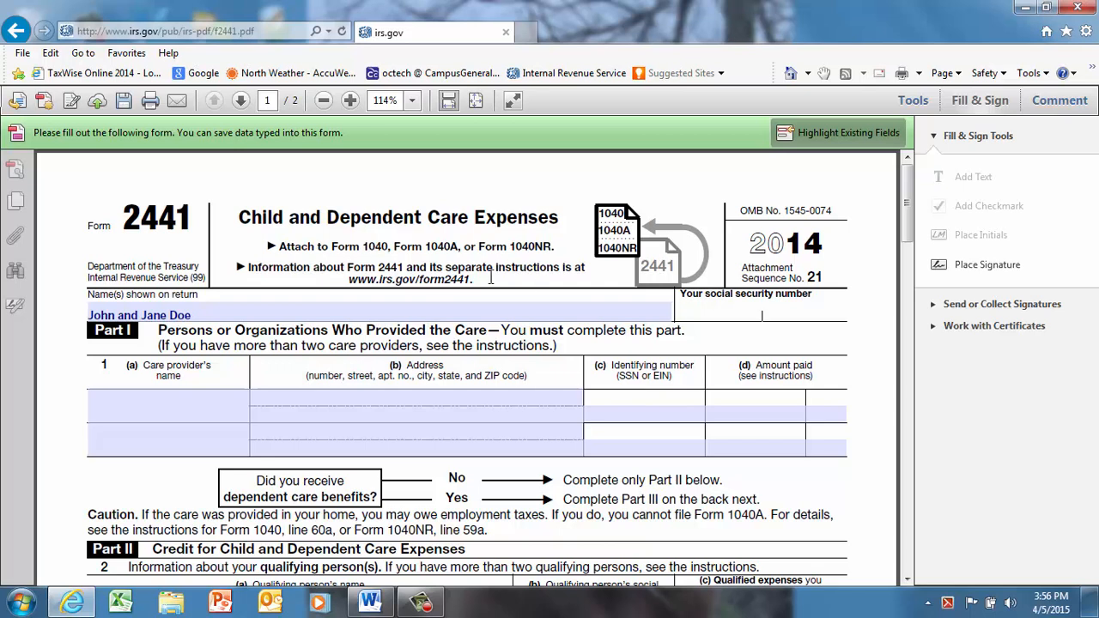
pyautogui.write('123-45-6789')
pyautogui.click(363, 322)
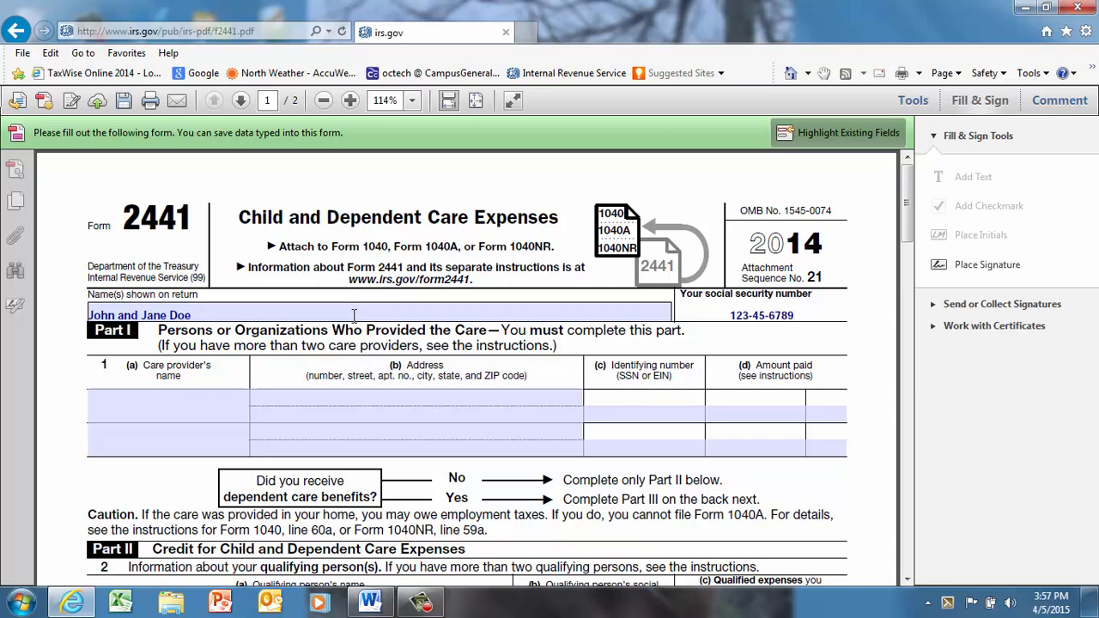
# Step: Enter ABC Child Care as the first care provider in Part I, with its street address, city, state and ZIP code
pyautogui.click(113, 401)
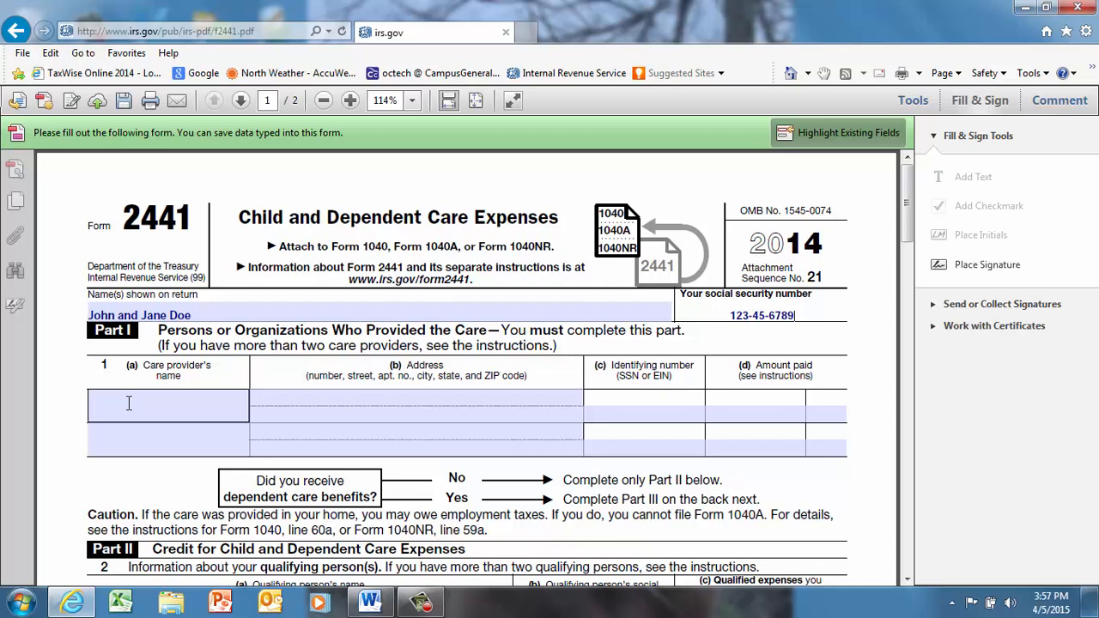
pyautogui.click(111, 404)
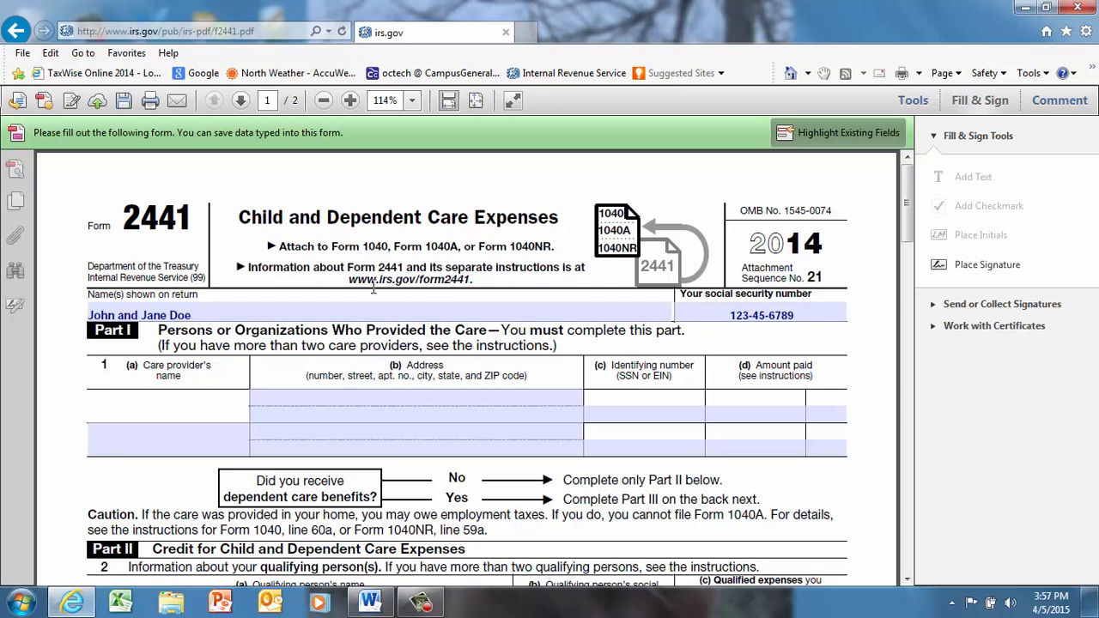
pyautogui.write('ABC Child Care')
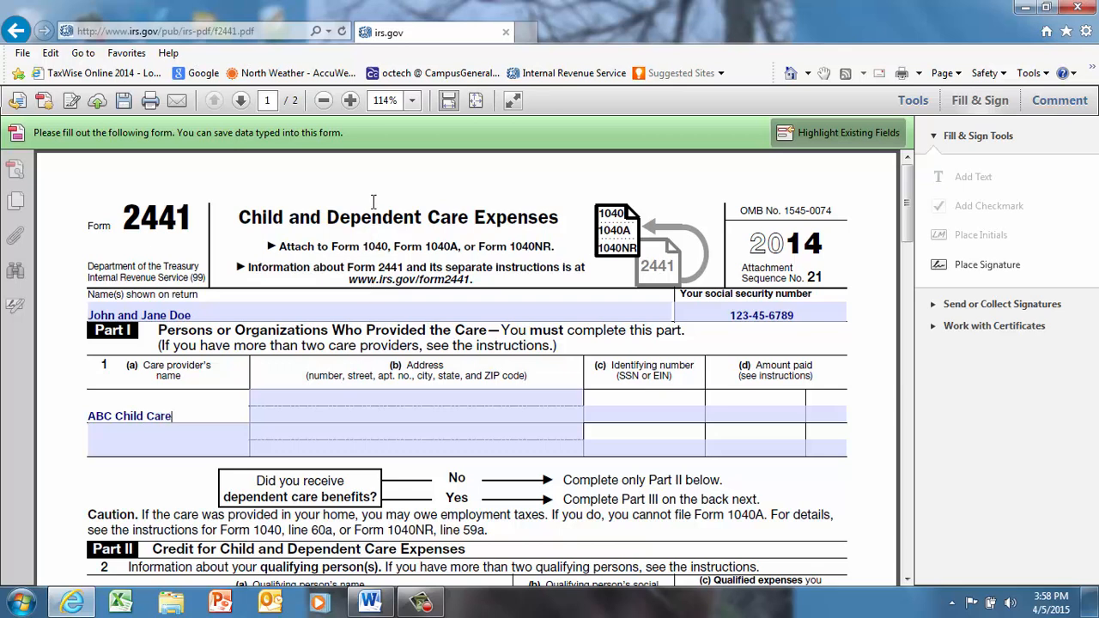
pyautogui.click(269, 392)
pyautogui.write('123 Main St')
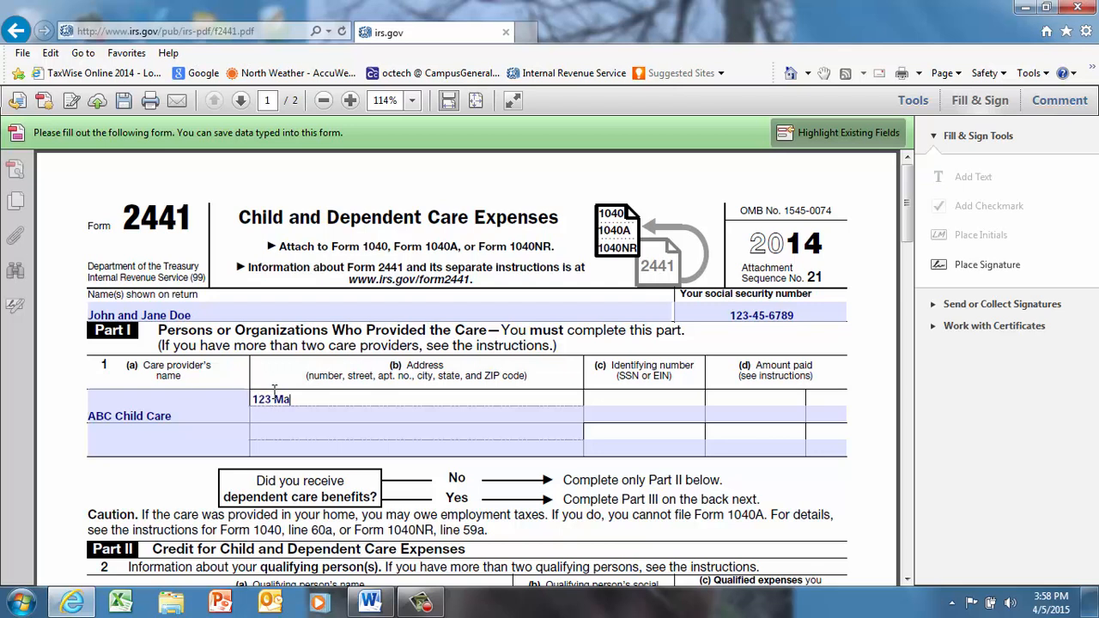
pyautogui.click(262, 414)
pyautogui.write('Orangeburg SC 29115')
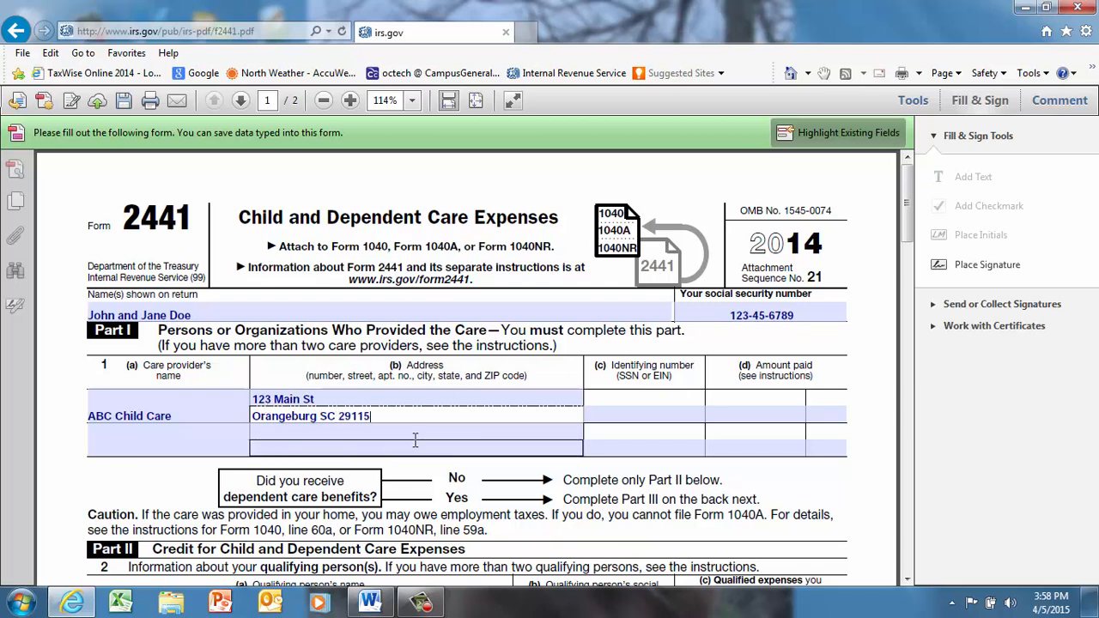
# Step: Enter the care provider's employer identification number and 4000 as the amount paid on line 1
pyautogui.click(598, 405)
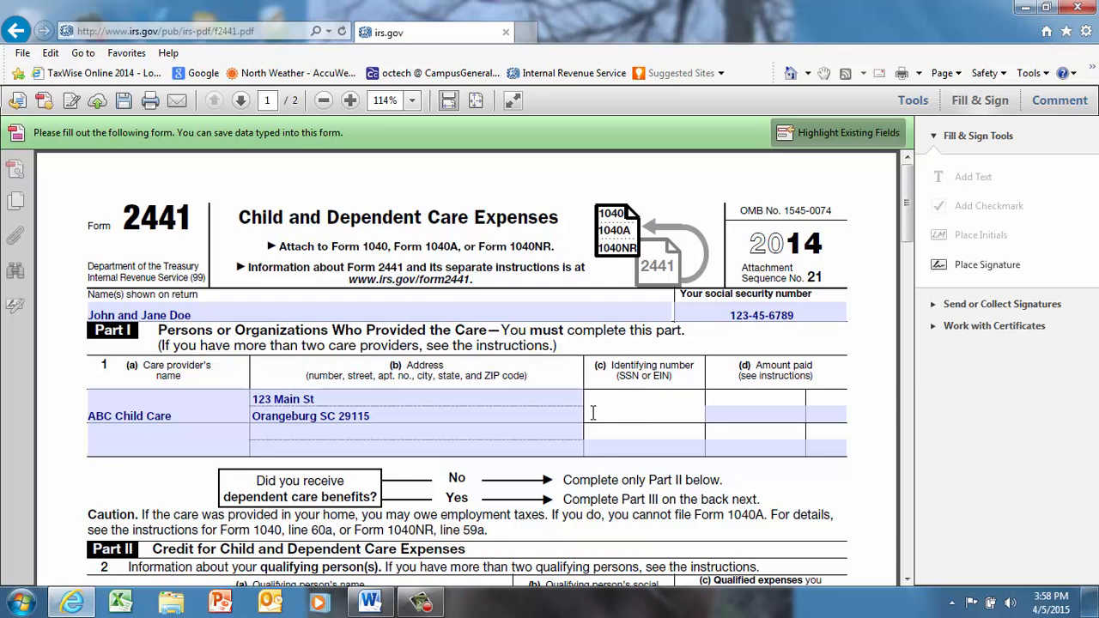
pyautogui.write('57-1234567')
pyautogui.click(769, 414)
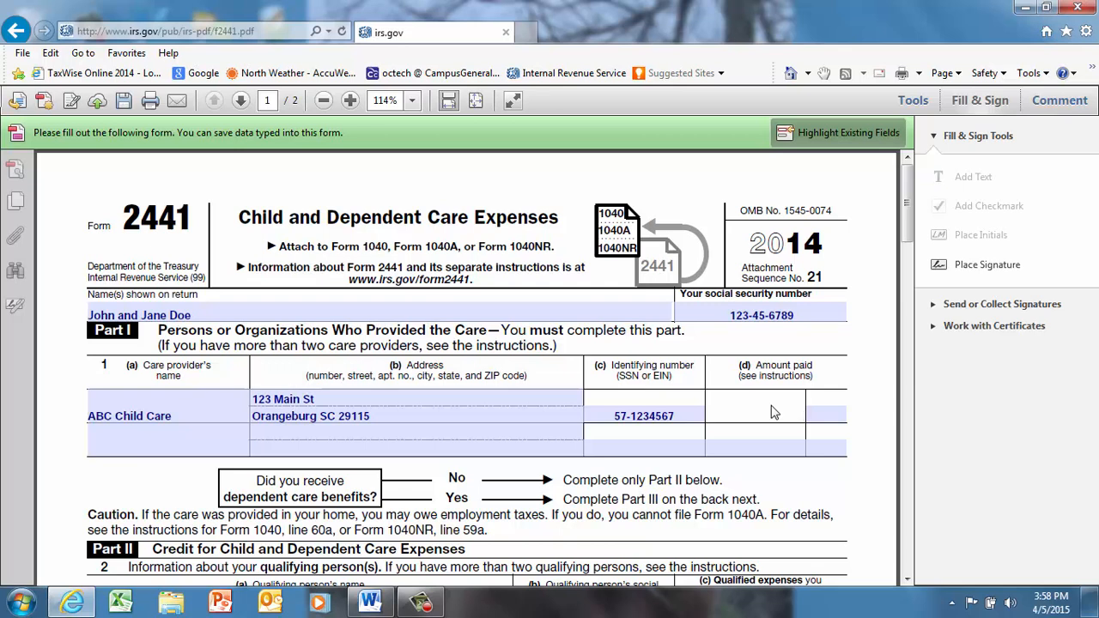
pyautogui.click(639, 301)
pyautogui.write('4000')
# Step: Enter the qualifying child's first name and social security number in the first row of line 2 in Part II
pyautogui.moveTo(908, 233); pyautogui.dragTo(914, 278)
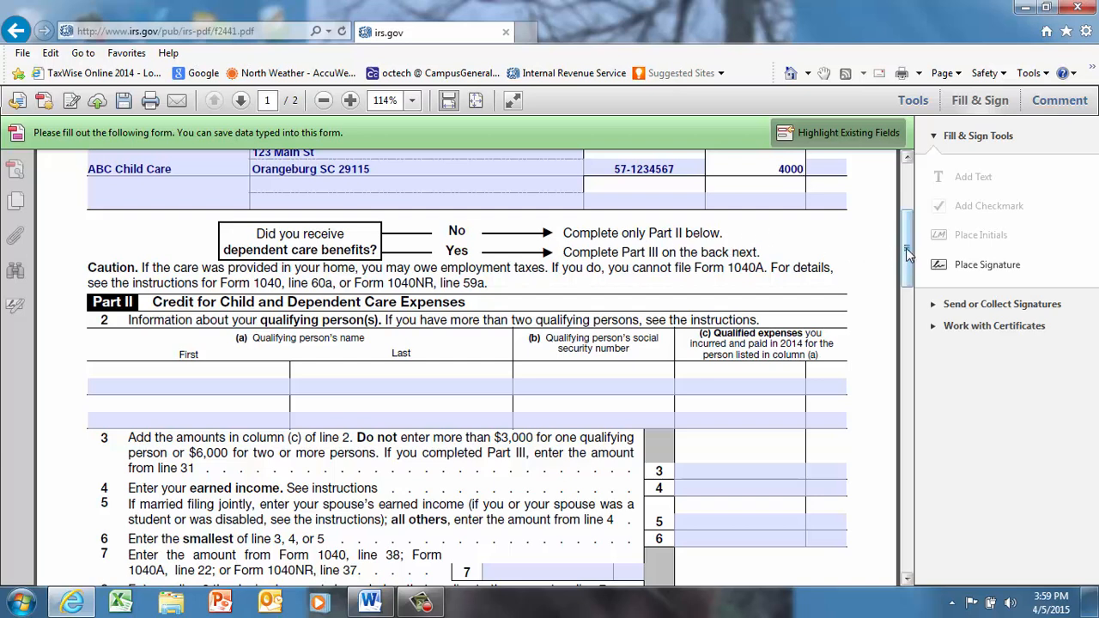
pyautogui.moveTo(908, 253); pyautogui.dragTo(909, 276)
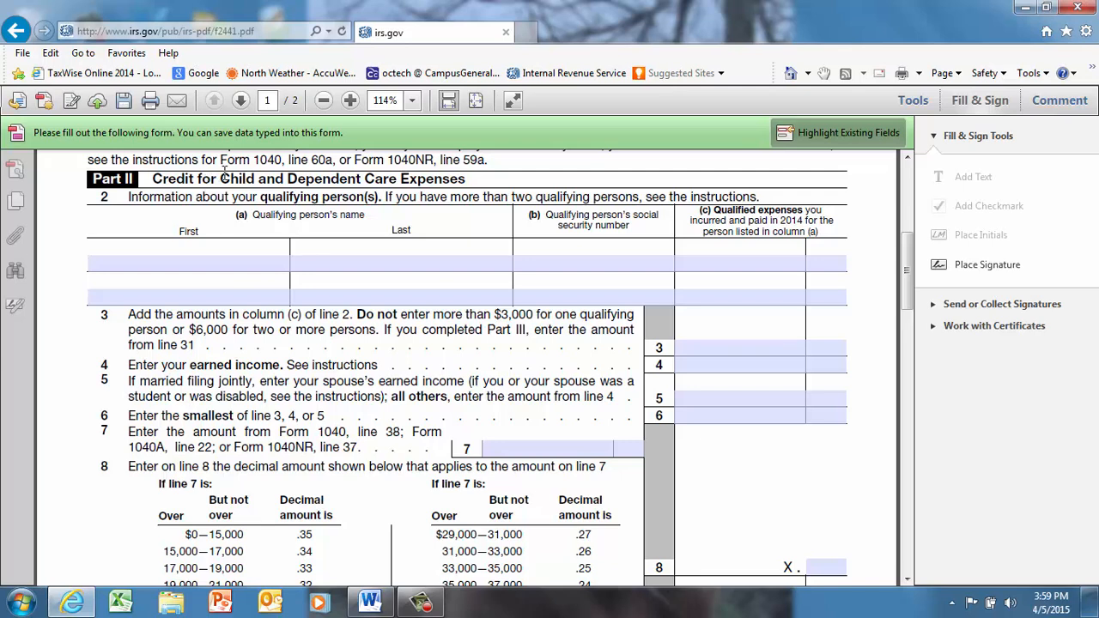
pyautogui.click(96, 263)
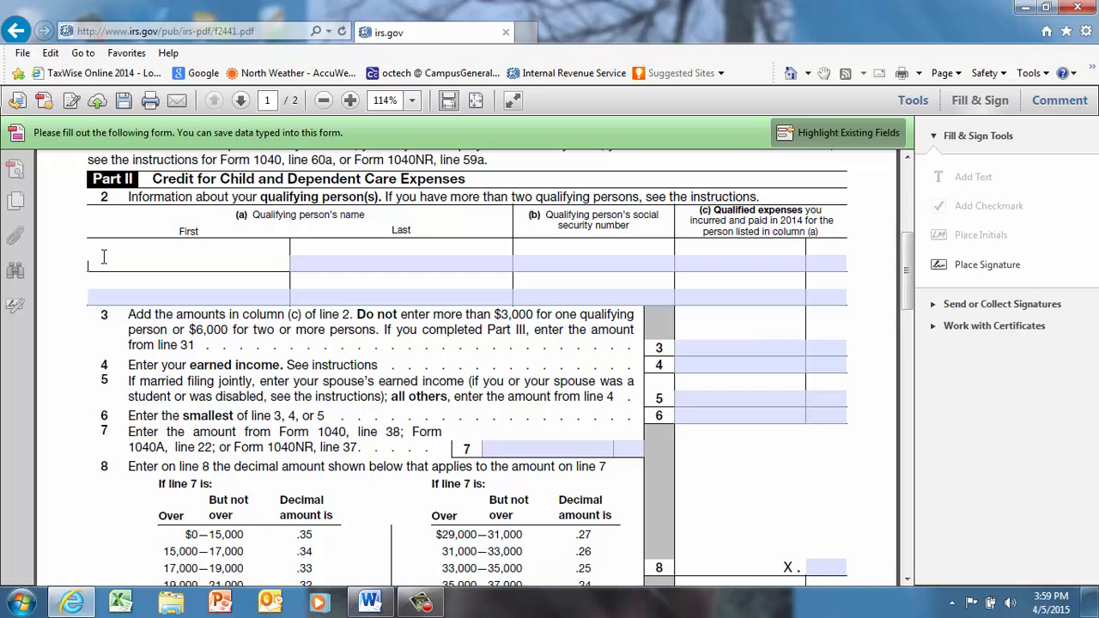
pyautogui.write('Jjohn J')
pyautogui.press('BackSpace')
pyautogui.press('BackSpace')
pyautogui.press('BackSpace')
pyautogui.press('BackSpace')
pyautogui.write('ohn J')
pyautogui.click(320, 259)
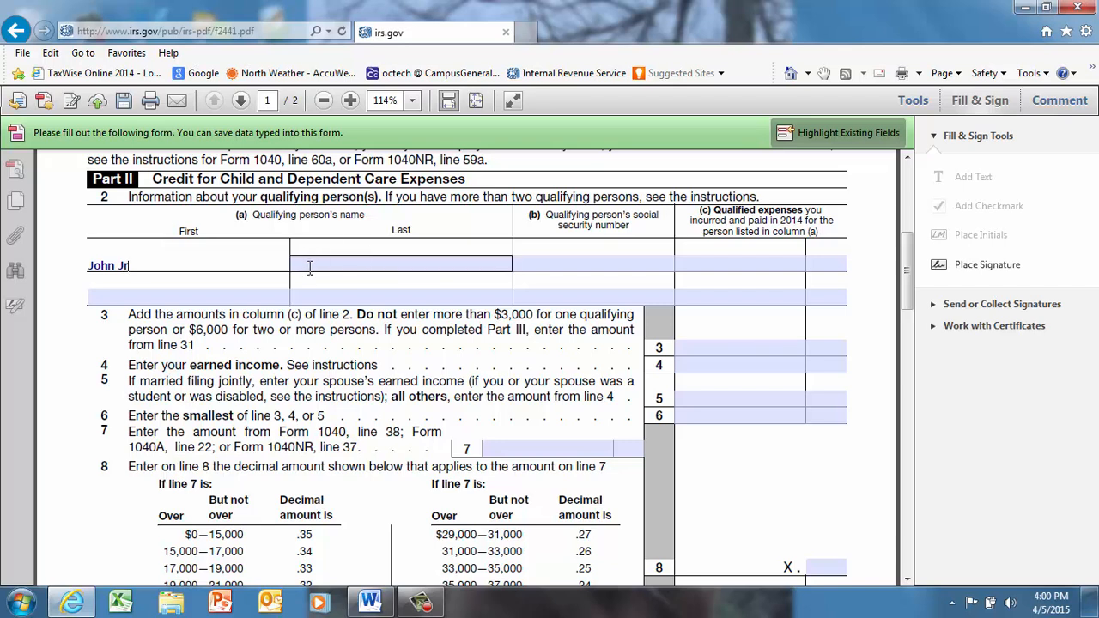
pyautogui.click(534, 261)
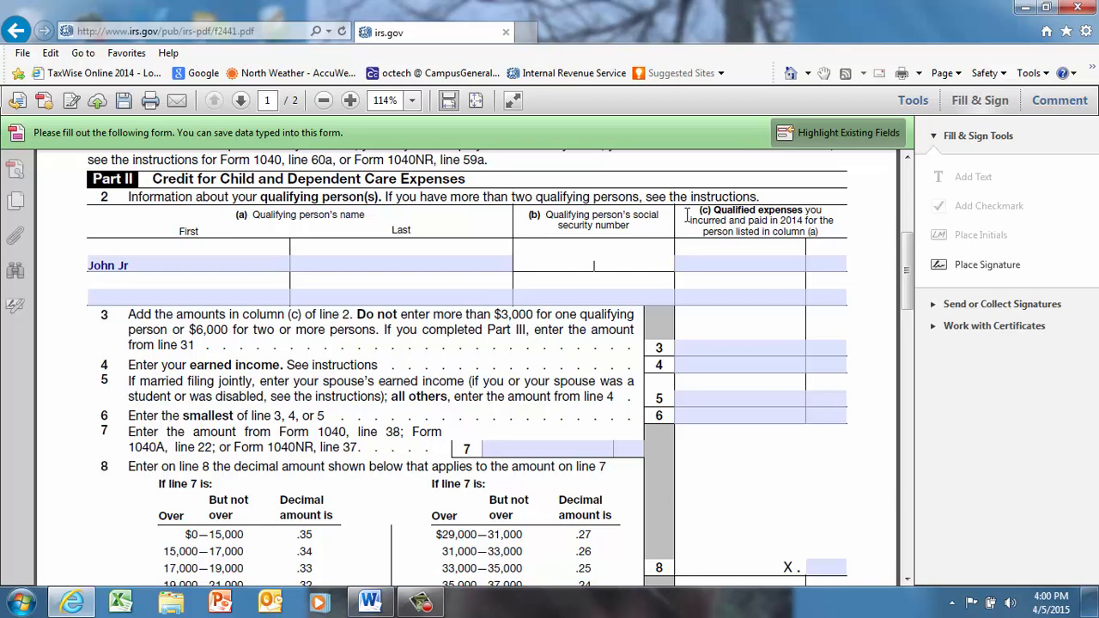
pyautogui.write('234-56-7891')
# Step: Enter 2000 as the child's qualified expenses on line 2 and 2000 as the total on line 3
pyautogui.click(734, 264)
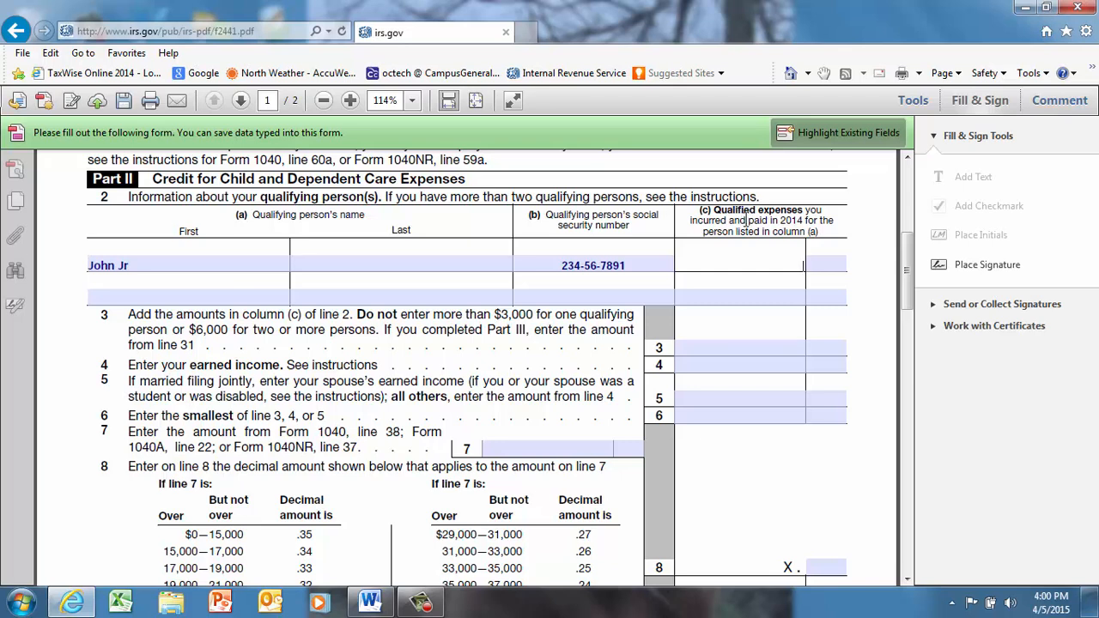
pyautogui.write('000')
pyautogui.moveTo(908, 275); pyautogui.dragTo(914, 292)
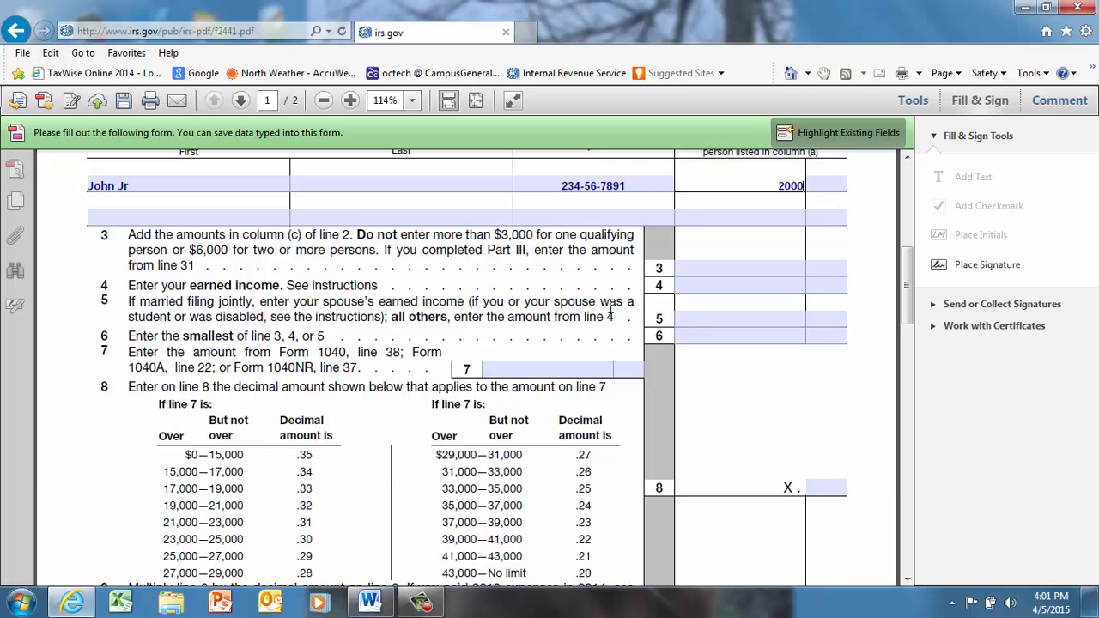
pyautogui.click(755, 269)
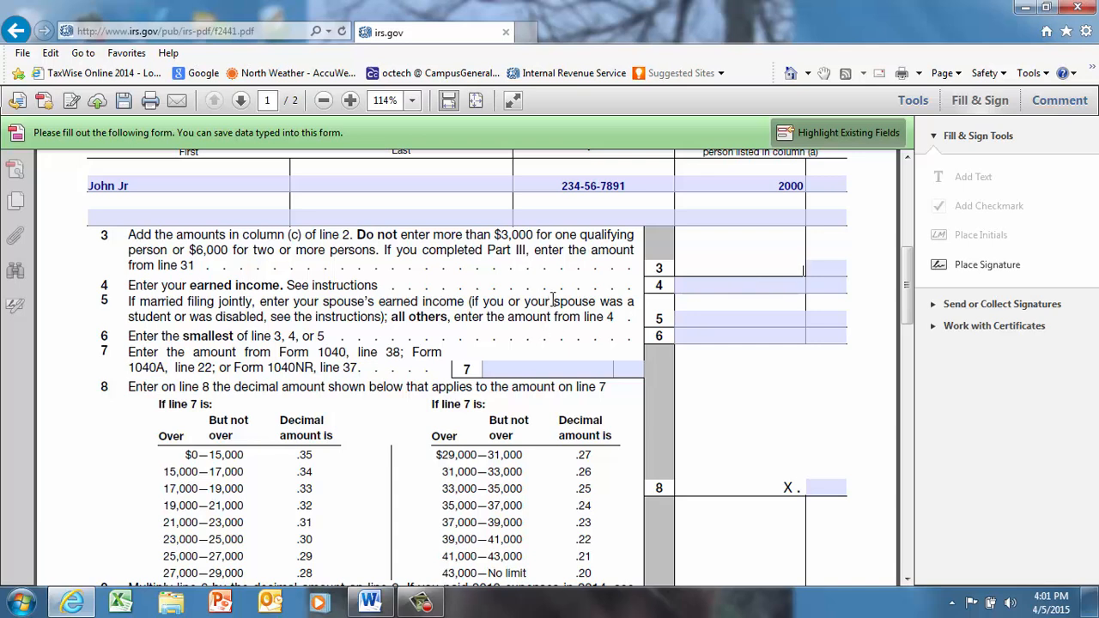
pyautogui.write('2000')
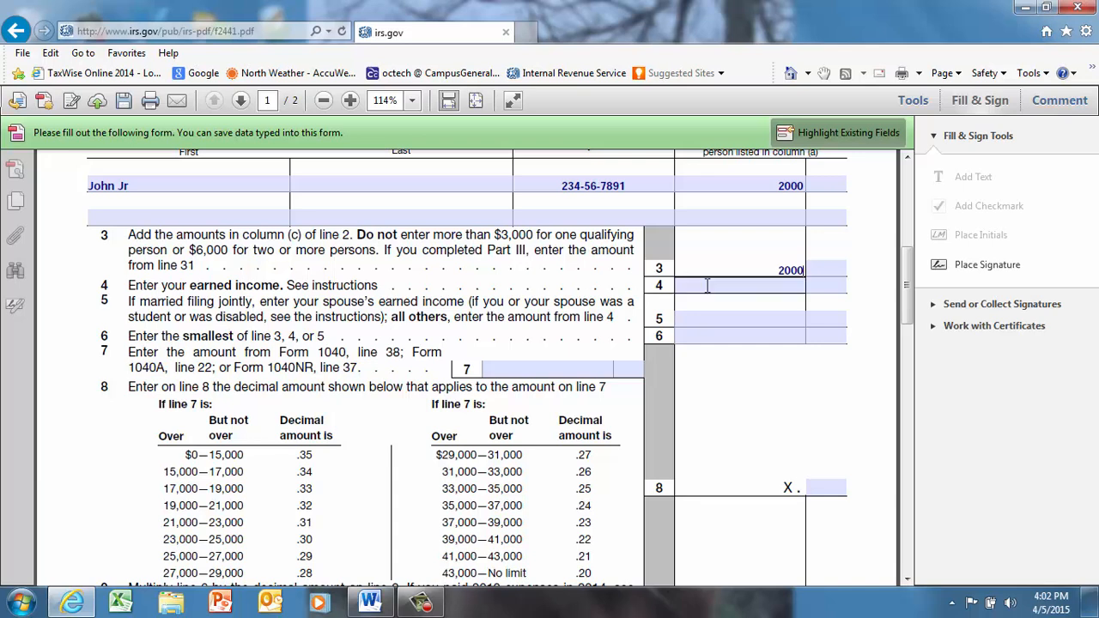
# Step: Enter 35000 as the earned income on line 4 and 20000 as the spouse's earned income on line 5
pyautogui.moveTo(906, 276); pyautogui.dragTo(896, 195)
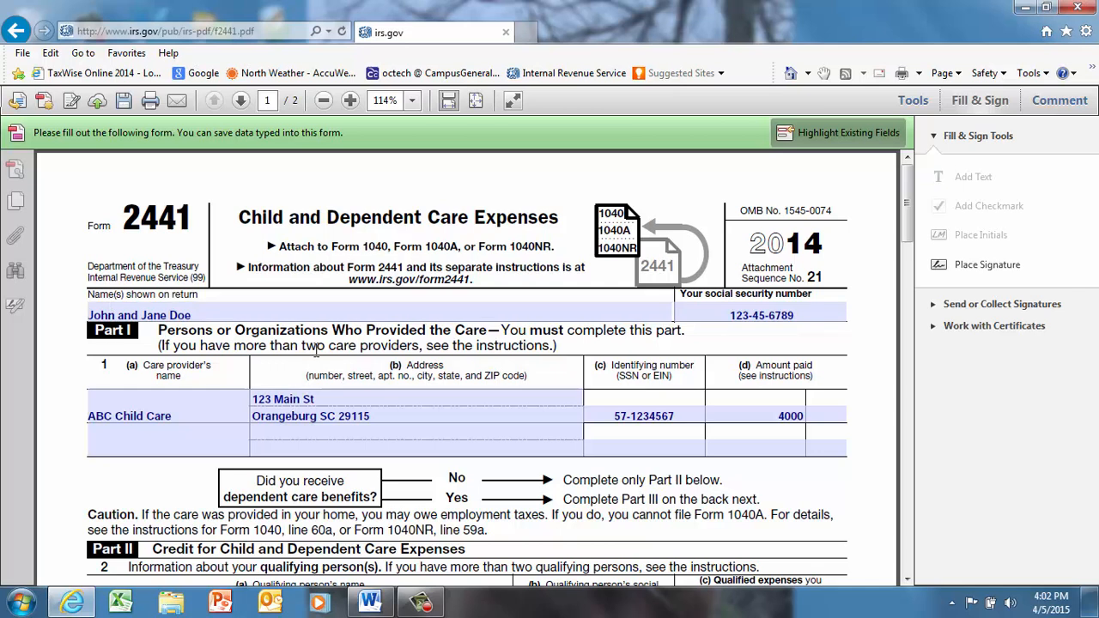
pyautogui.moveTo(906, 196); pyautogui.dragTo(906, 263)
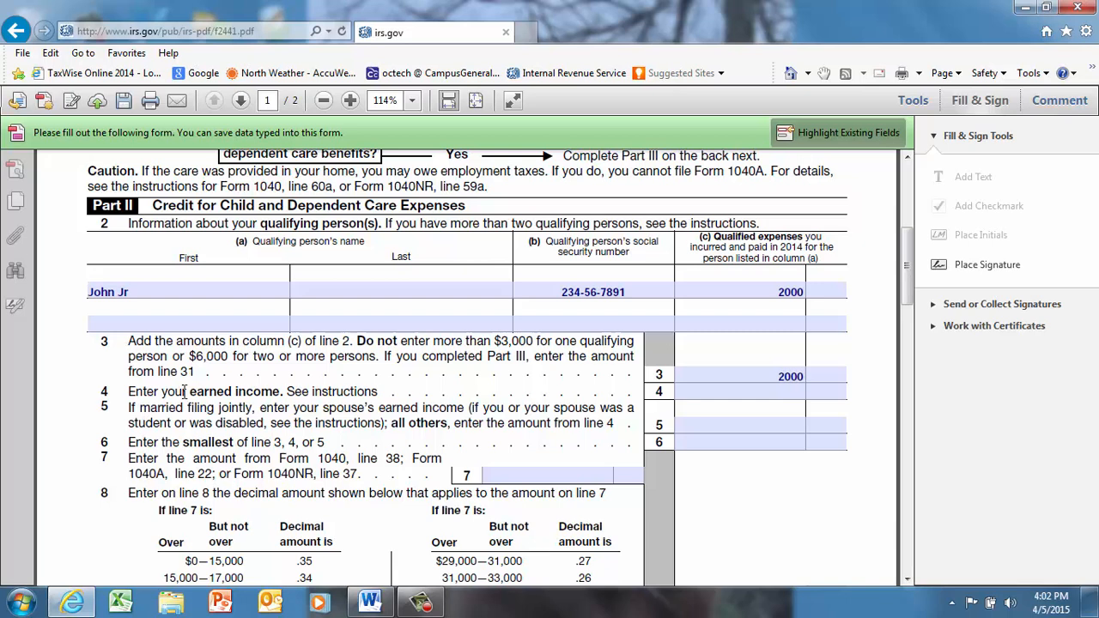
pyautogui.click(724, 395)
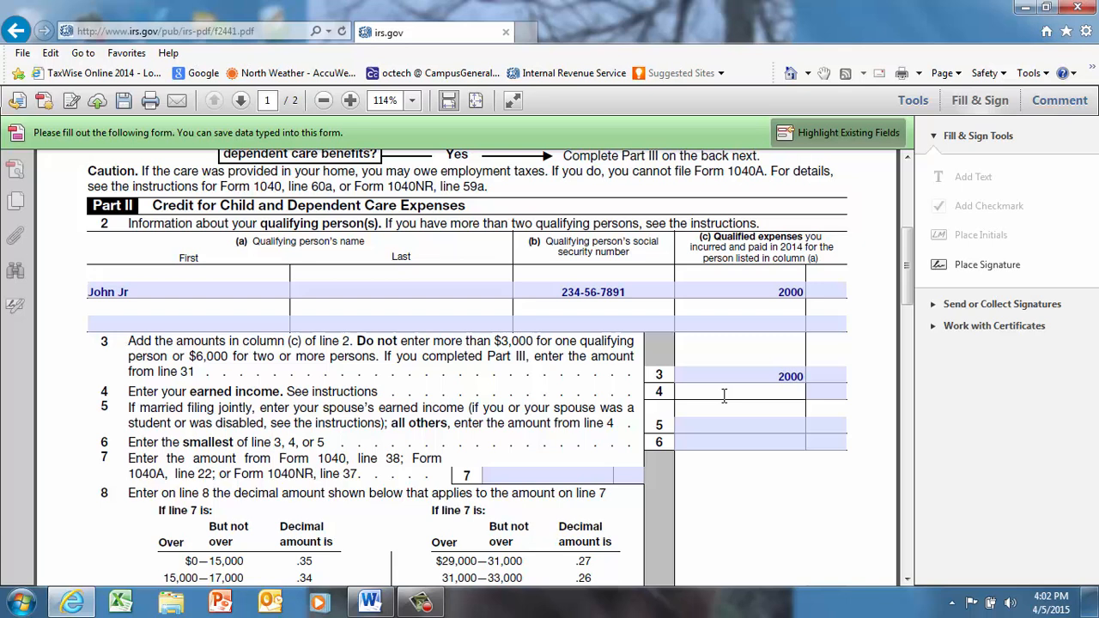
pyautogui.write('35000')
pyautogui.click(762, 425)
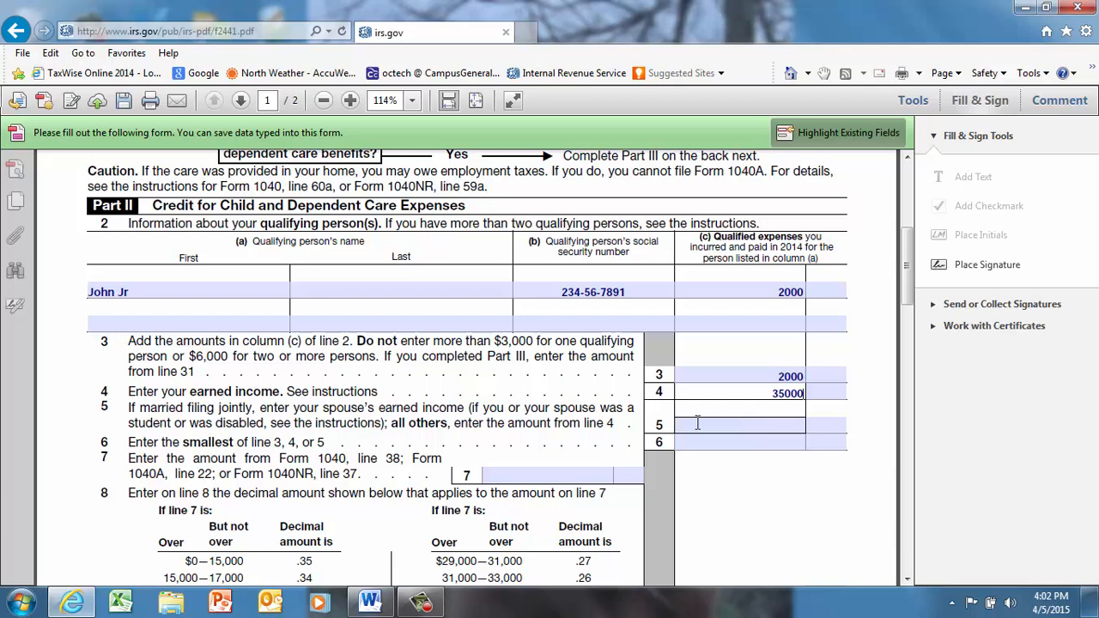
pyautogui.click(774, 424)
pyautogui.write('20000')
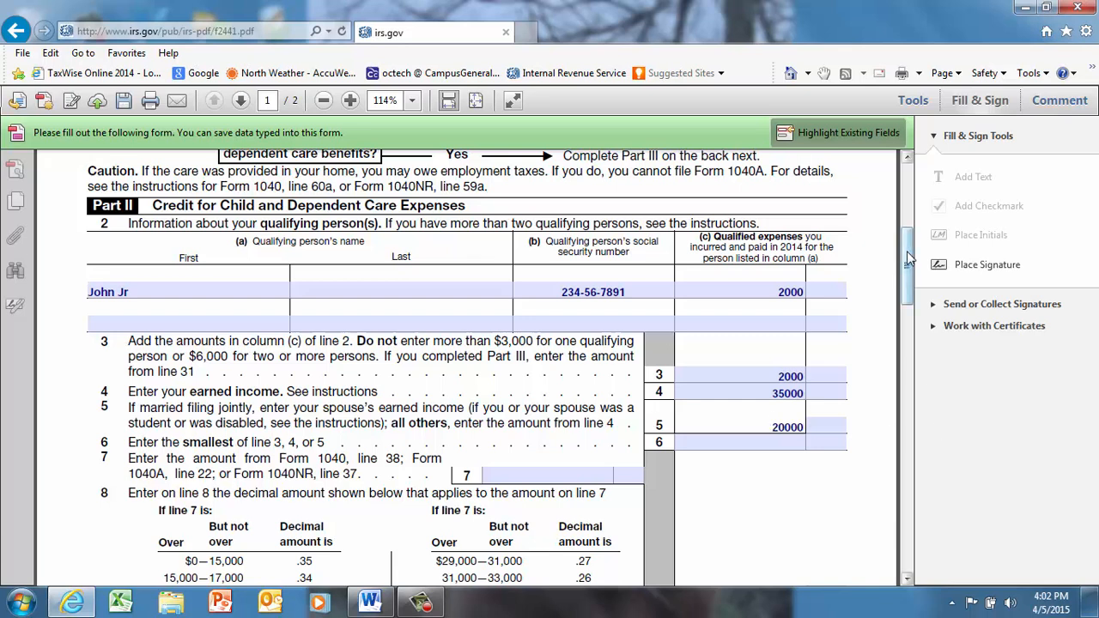
# Step: Enter 2000 as the smallest amount on line 6 and 55000 as the Form 1040 amount on line 7
pyautogui.moveTo(907, 253); pyautogui.dragTo(910, 279)
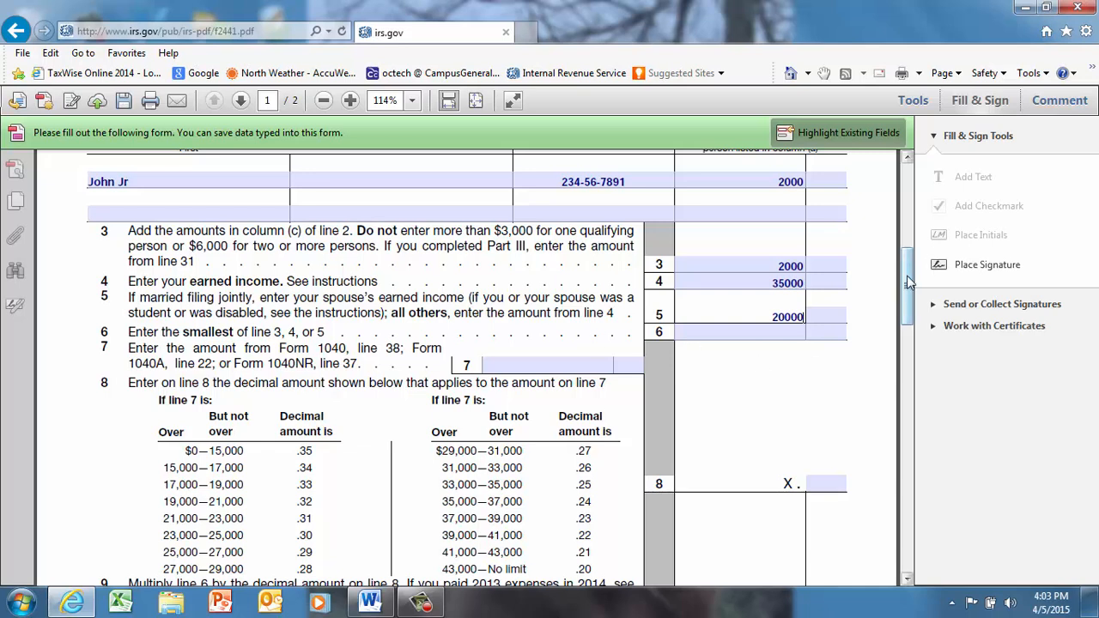
pyautogui.click(780, 332)
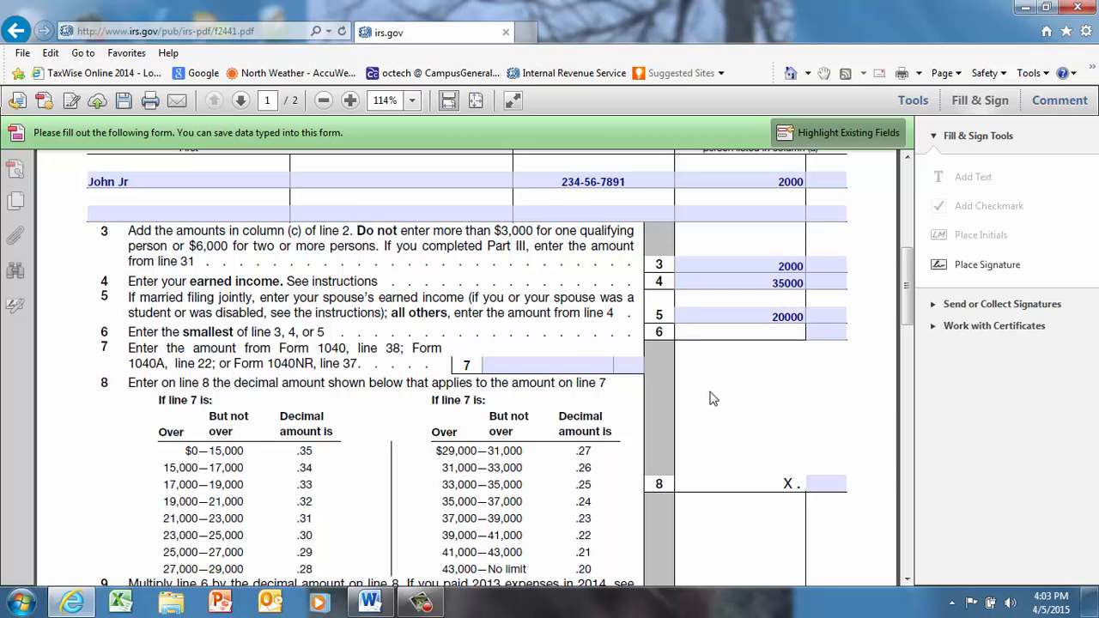
pyautogui.write('2000')
pyautogui.click(573, 367)
pyautogui.click(584, 364)
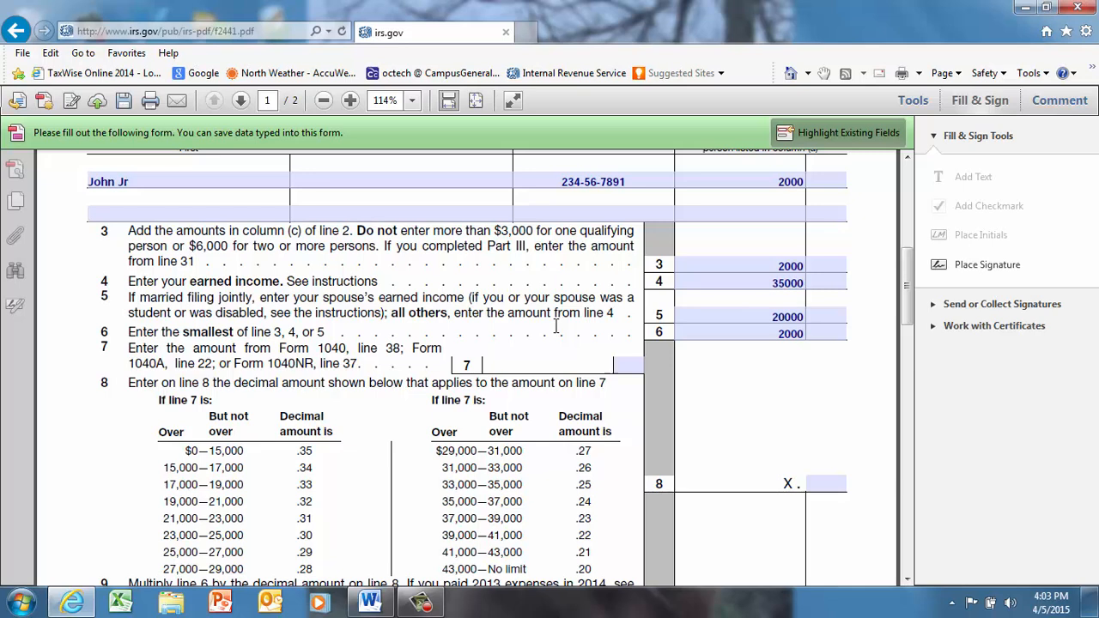
pyautogui.write('55000')
# Step: Enter 20 as the decimal amount on line 8 and 400 as the multiplied result on line 9
pyautogui.moveTo(908, 302); pyautogui.dragTo(910, 324)
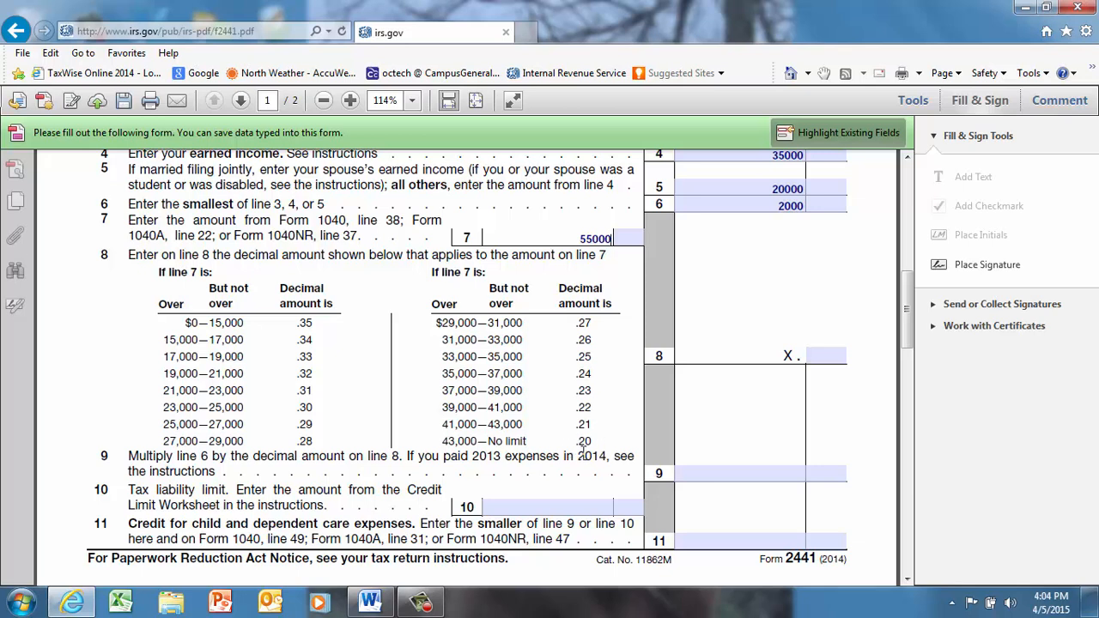
pyautogui.click(815, 355)
pyautogui.click(815, 356)
pyautogui.write('20')
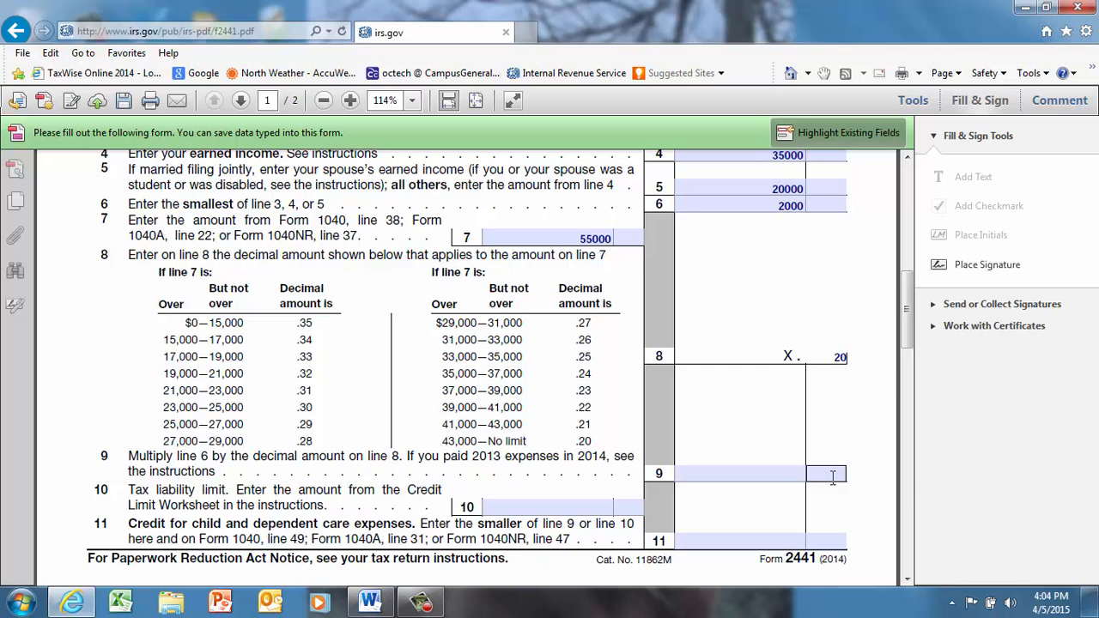
pyautogui.click(770, 472)
pyautogui.write('400')
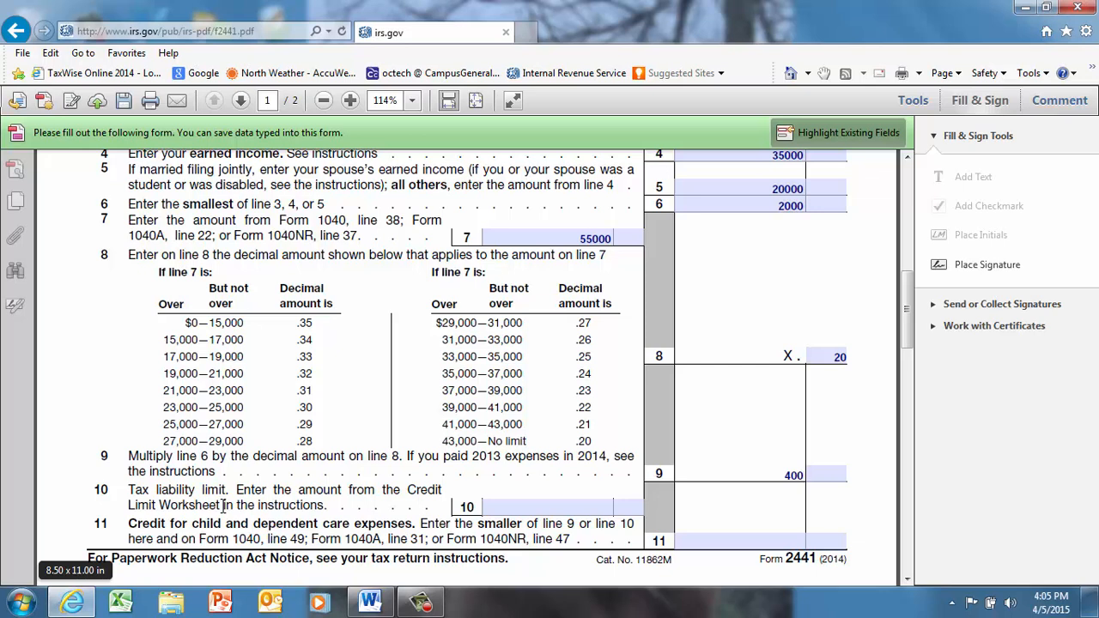
# Step: Using the tax figure in the Word document, enter 3146 as the tax liability limit on line 10 and 400 as the credit on line 11
pyautogui.click(372, 606)
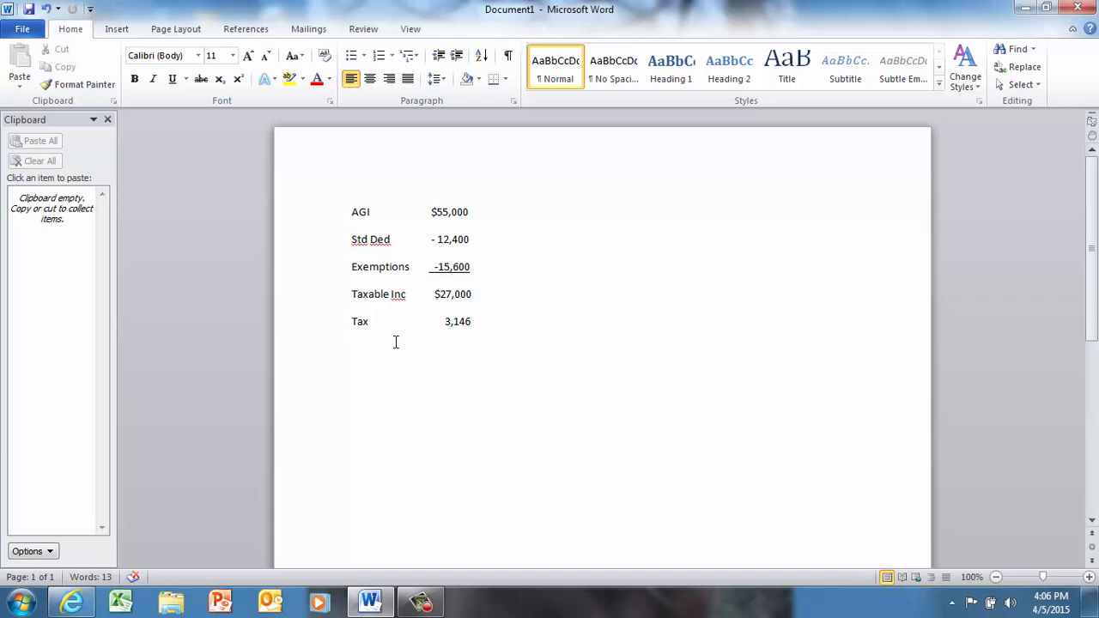
pyautogui.click(82, 609)
pyautogui.click(520, 506)
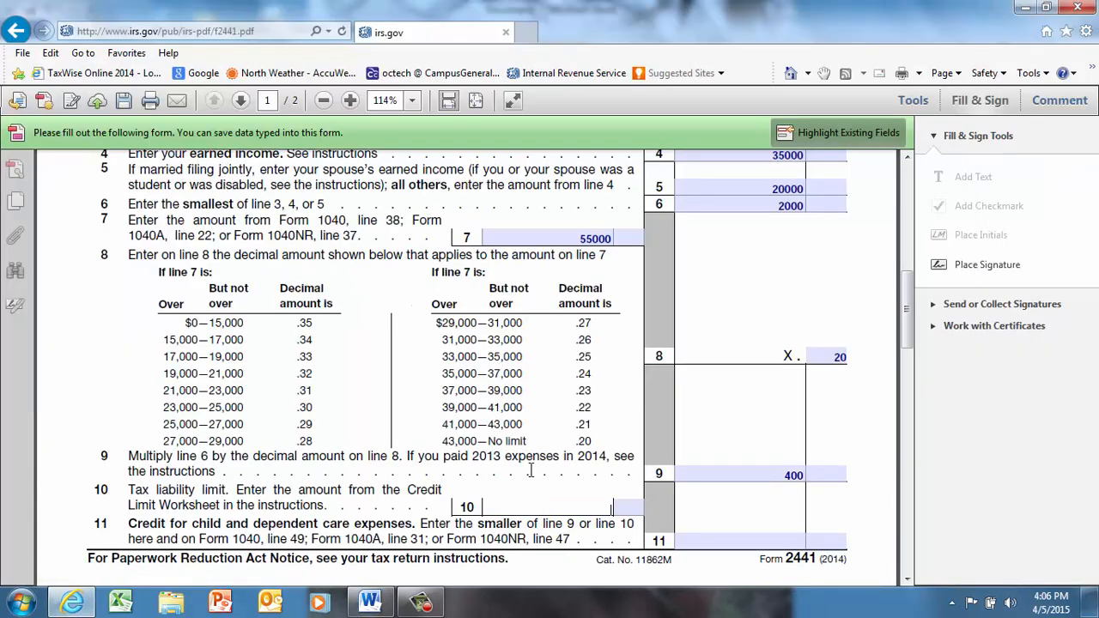
pyautogui.write('3146')
pyautogui.click(790, 539)
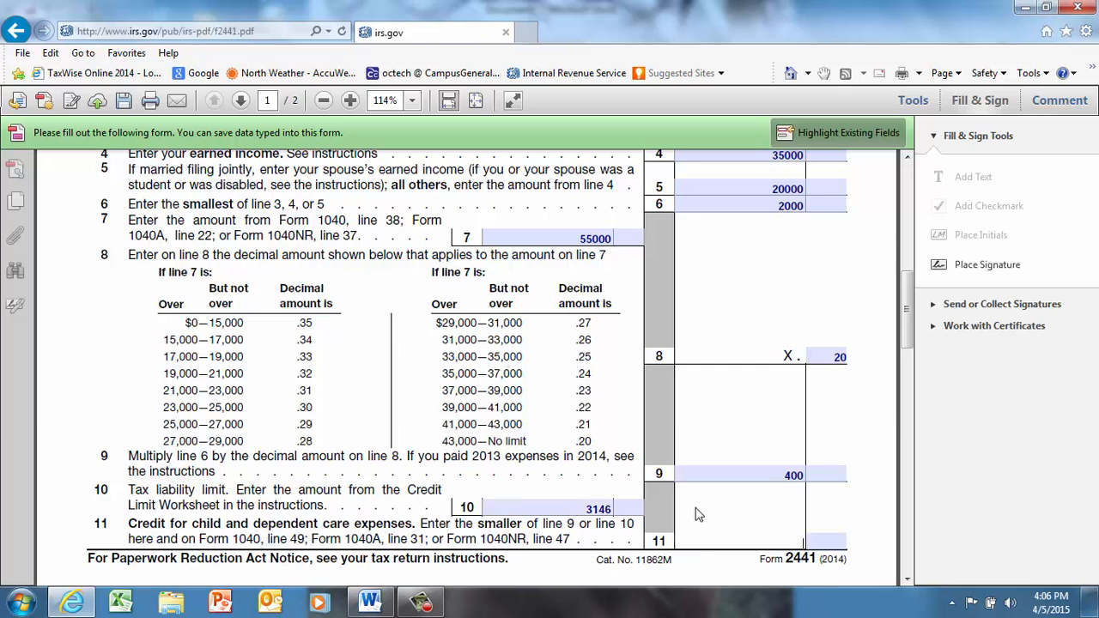
pyautogui.write('400')
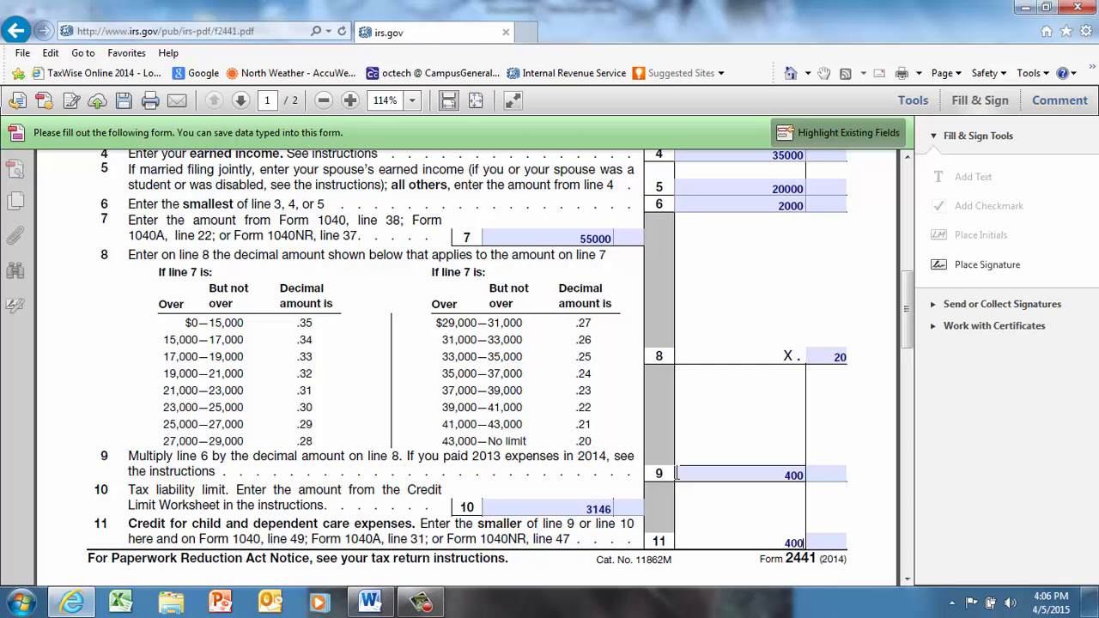